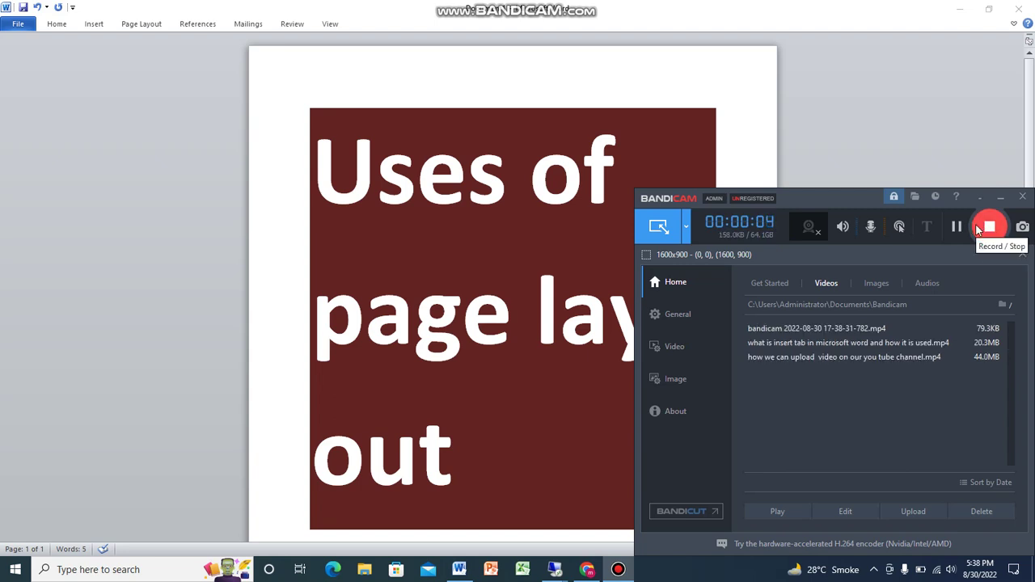
Step: Minimize the Bandicam window and place the insertion point after 'out' in the title
click(1000, 196)
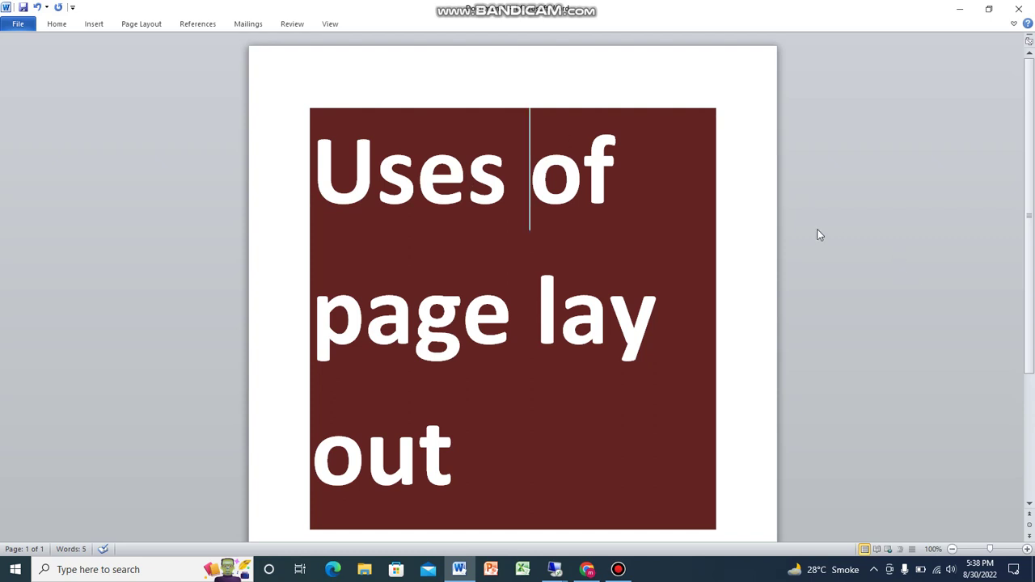
scroll(819, 234, down, 3)
click(485, 350)
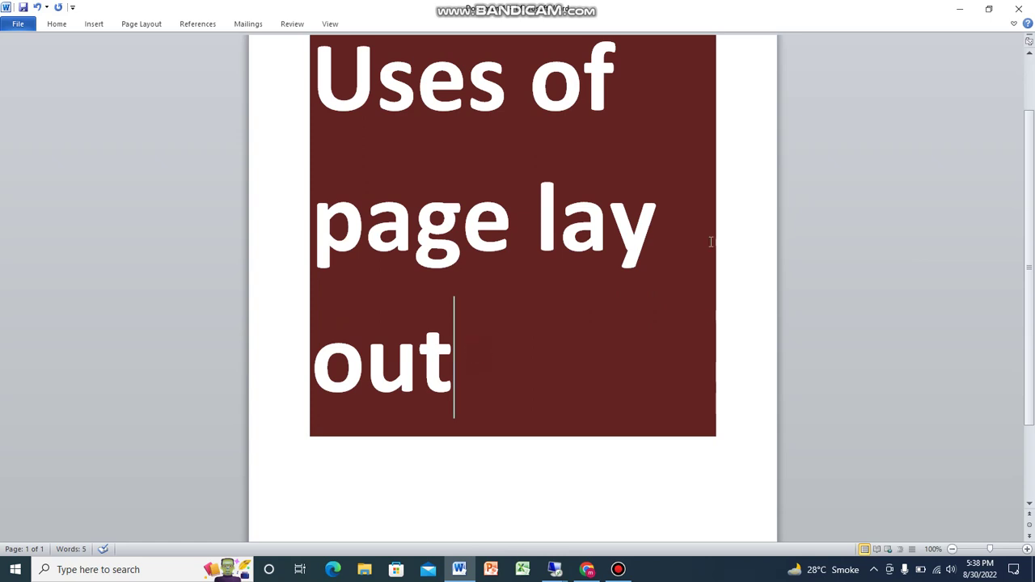
scroll(711, 241, up, 3)
scroll(702, 184, down, 1)
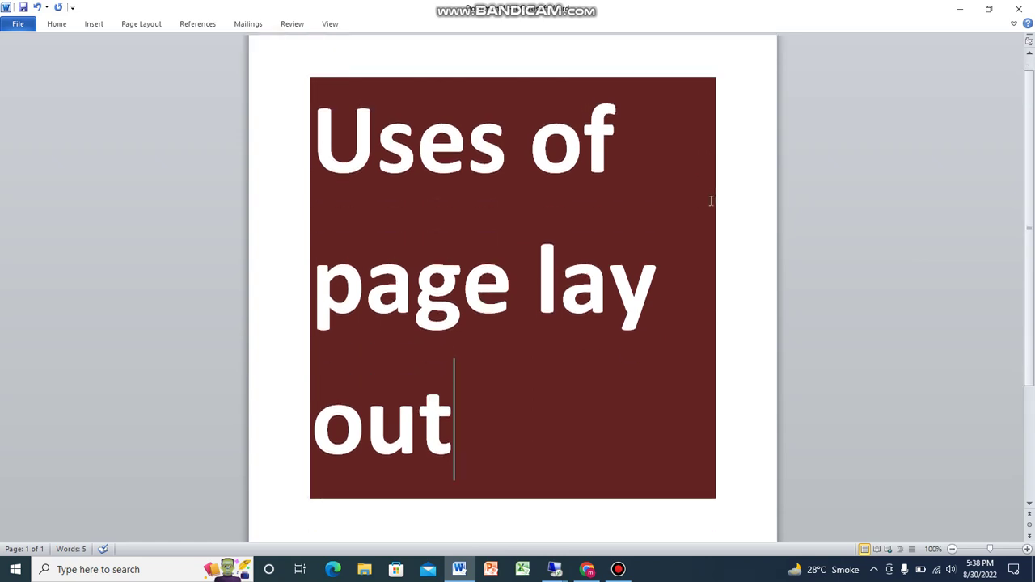
scroll(710, 200, down, 5)
scroll(676, 364, up, 1)
scroll(674, 346, up, 3)
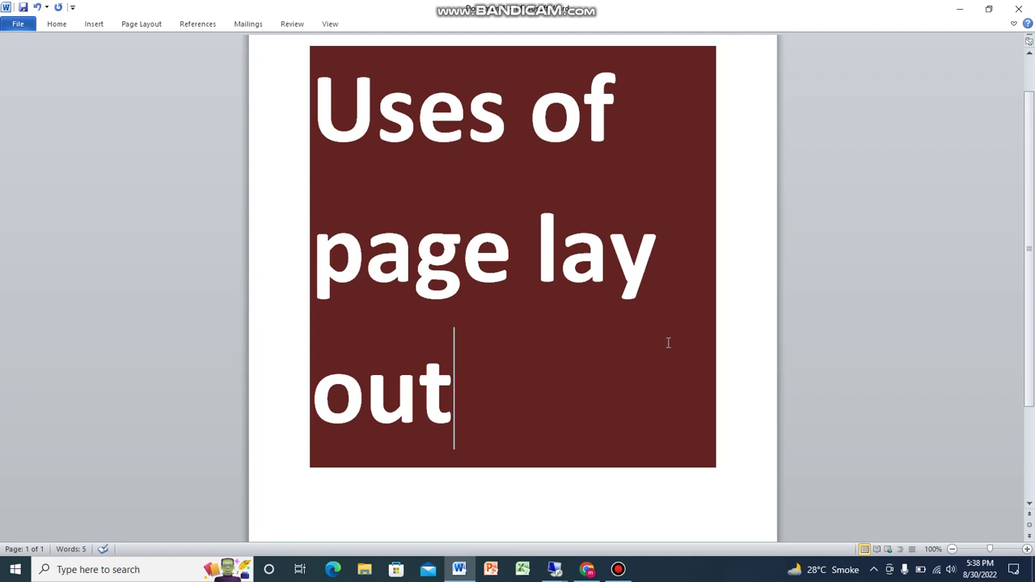
click(147, 23)
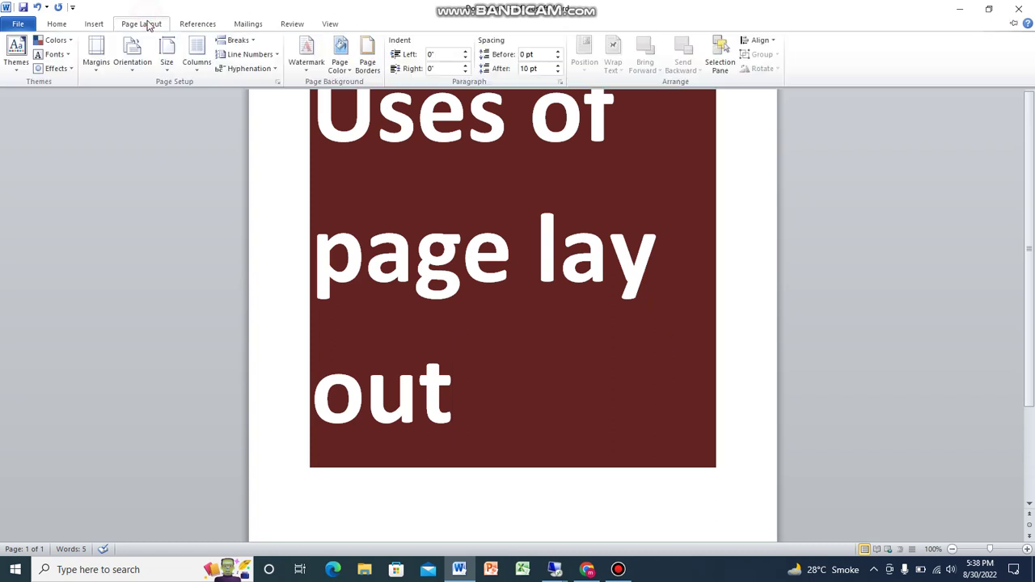
scroll(526, 140, up, 1)
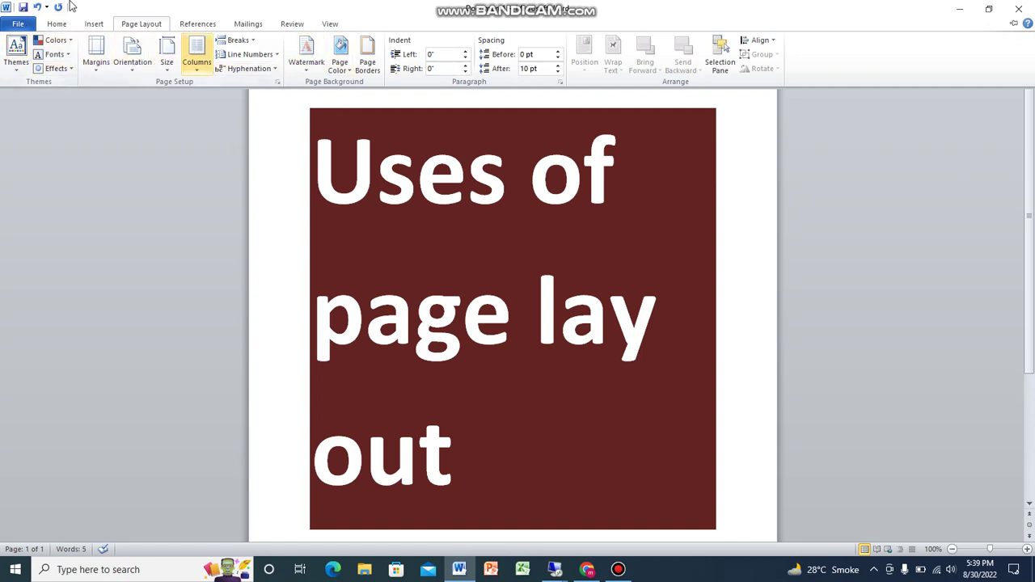
Step: Apply a theme colour set that turns the title box brown
click(67, 46)
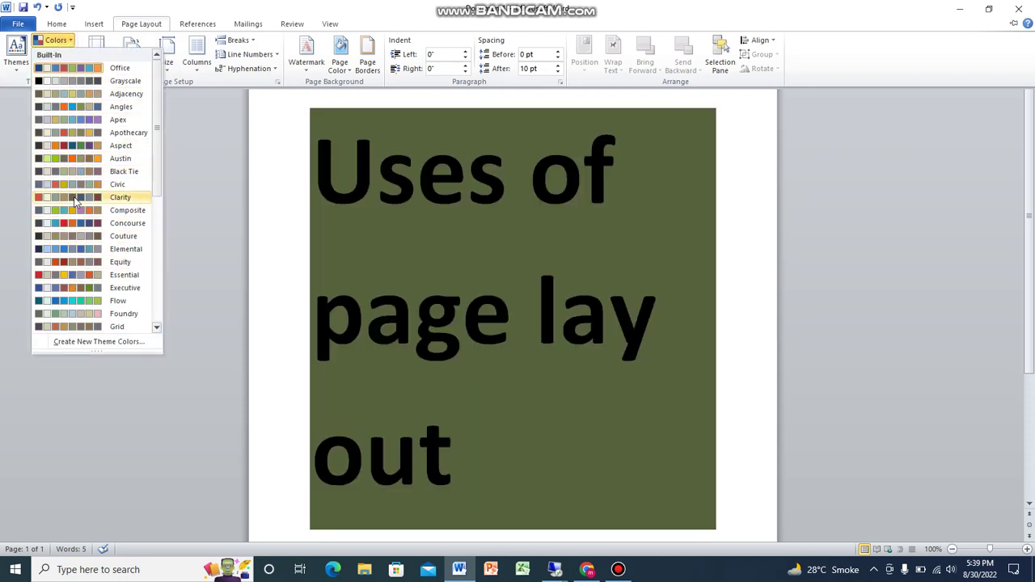
click(75, 207)
key(ctrl+F1)
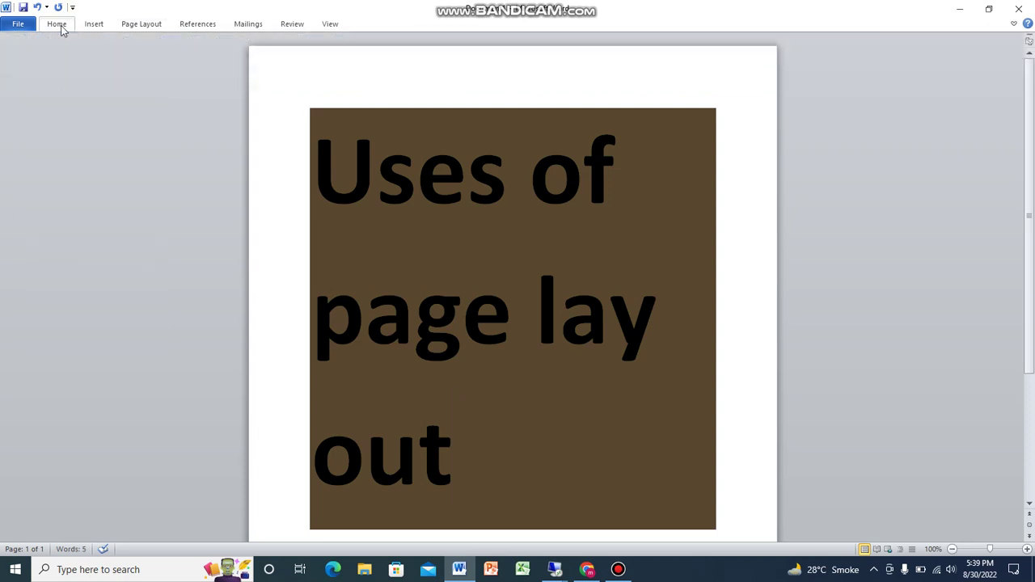
Step: Switch the document to the Office 2 serif theme fonts
click(135, 25)
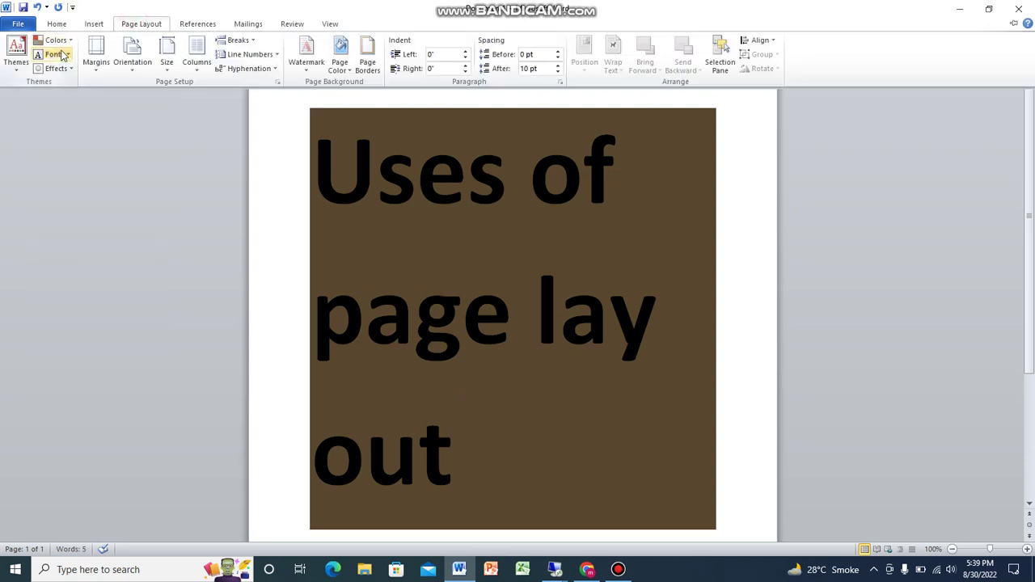
click(57, 54)
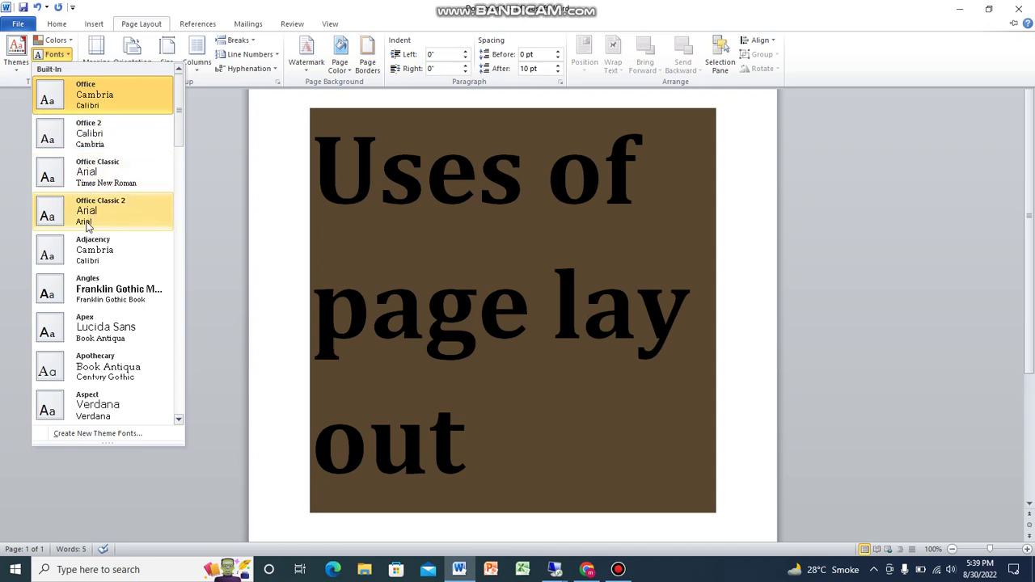
click(93, 146)
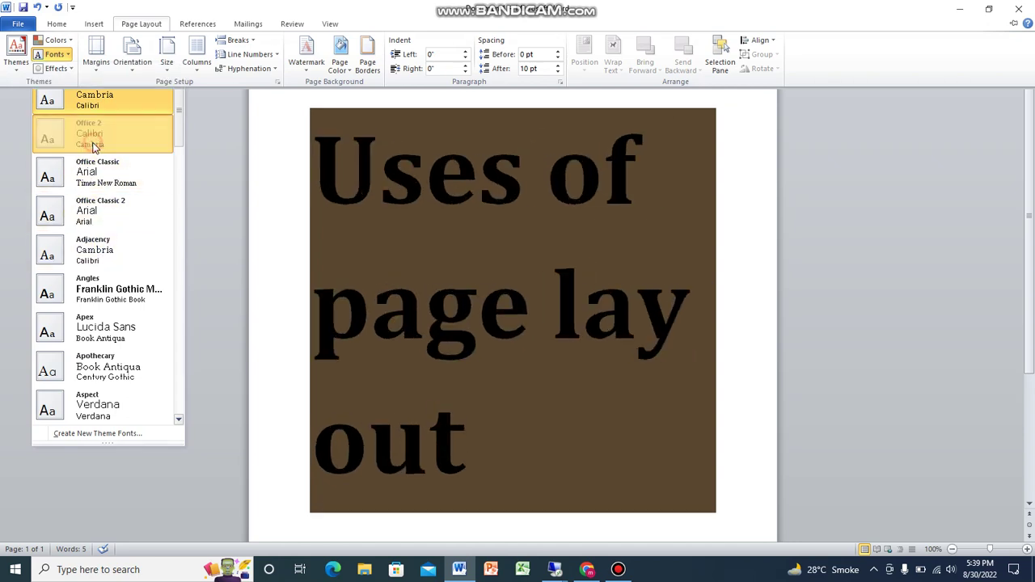
Step: Look through the theme effects gallery and close it without choosing one
click(132, 28)
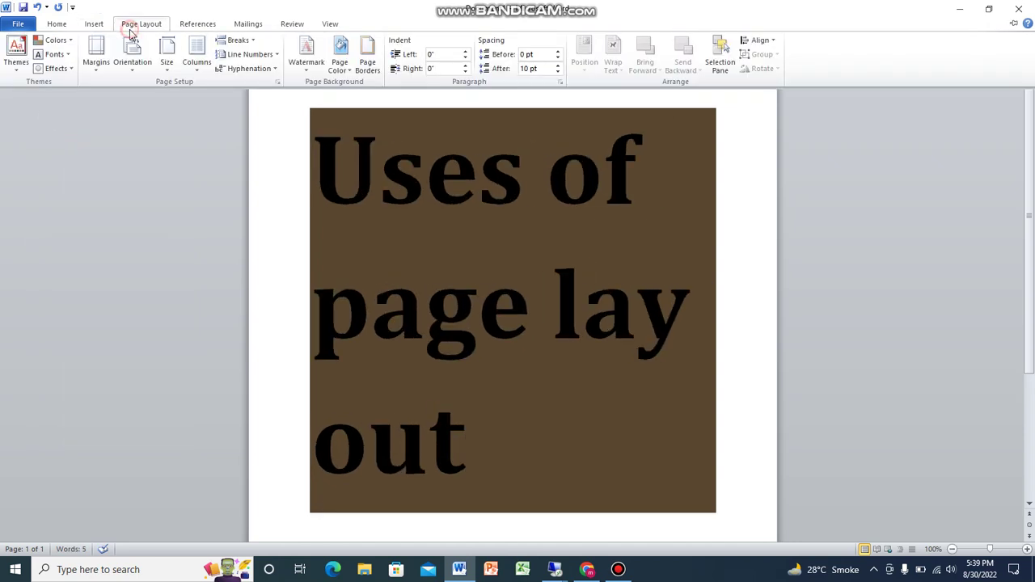
click(69, 69)
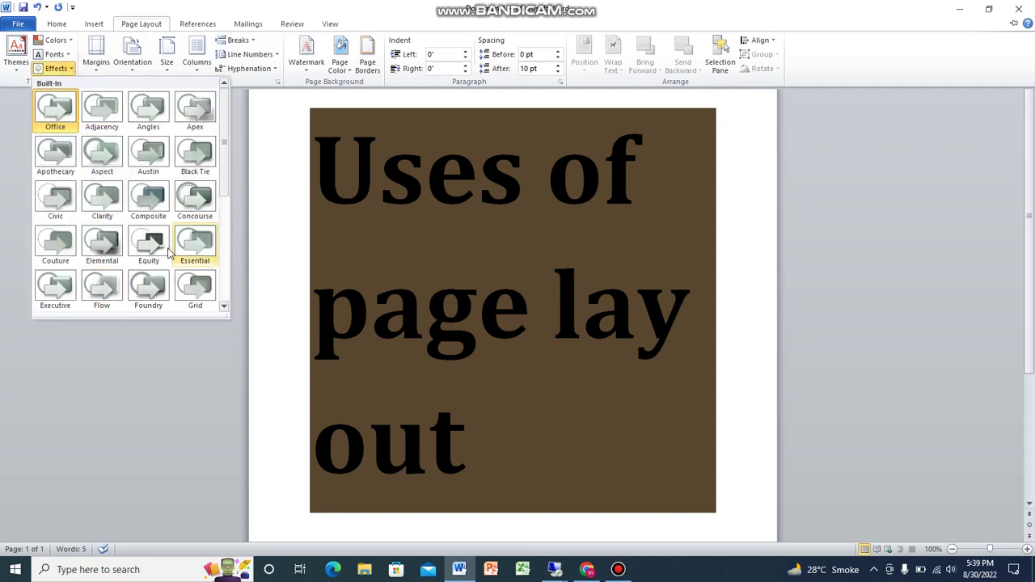
click(190, 251)
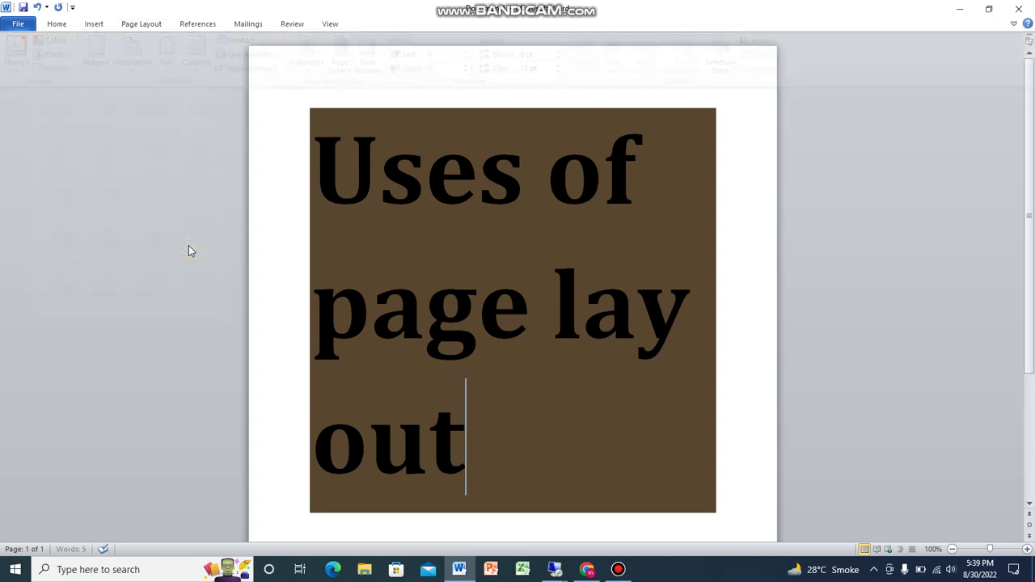
click(150, 24)
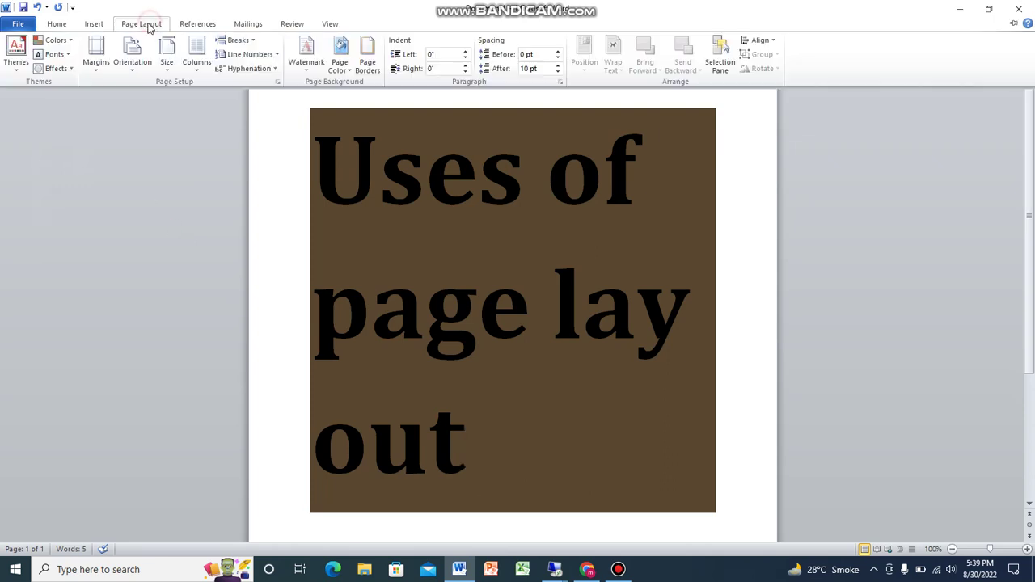
Step: Apply Narrow 0.5-inch page margins
right_click(98, 54)
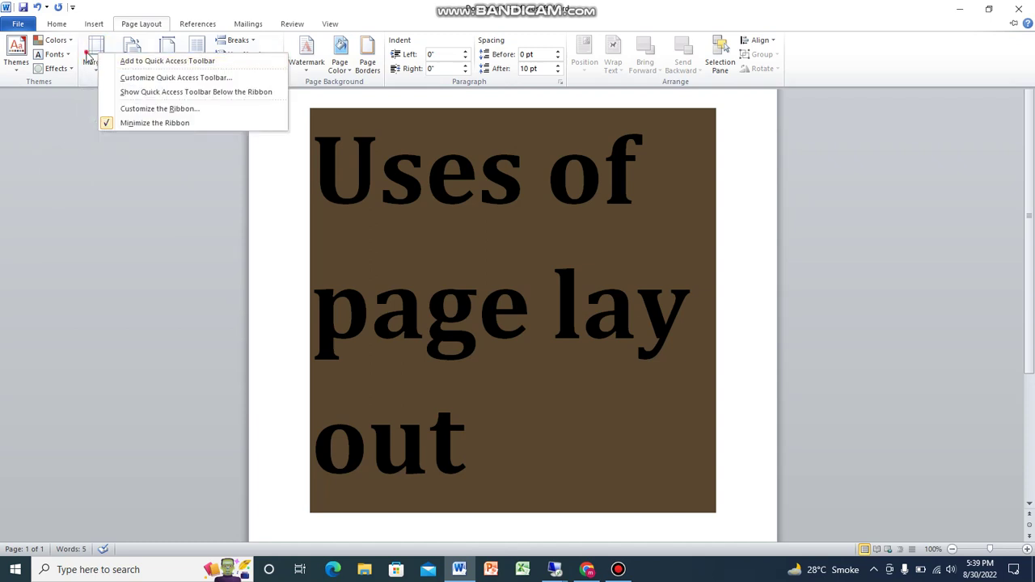
click(87, 55)
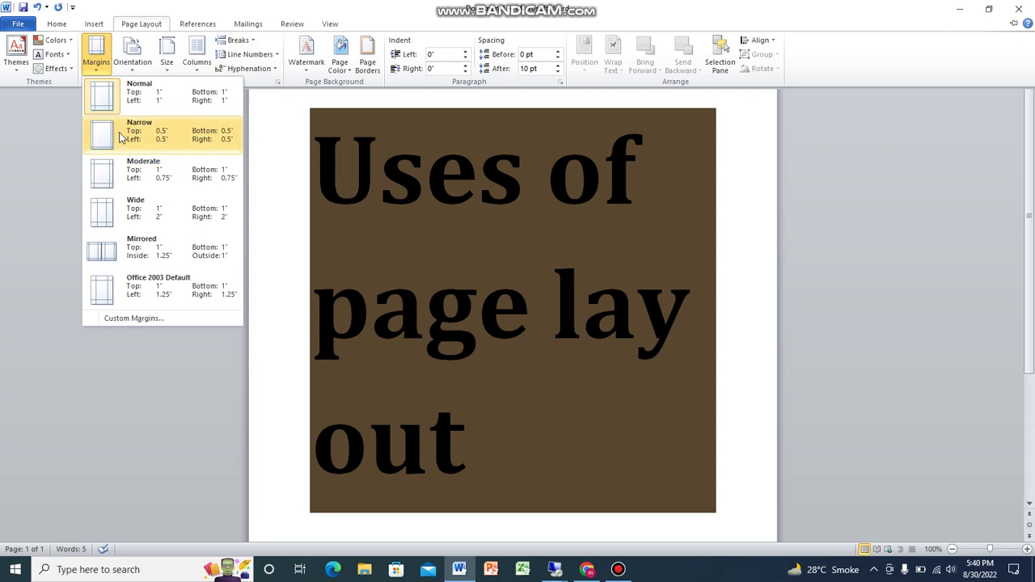
click(119, 138)
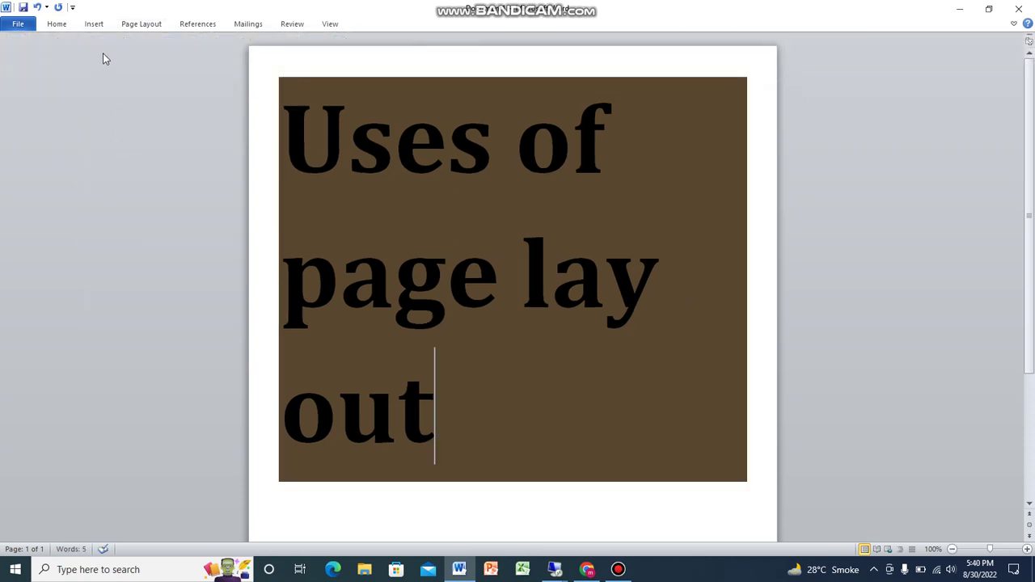
Step: Keep the page orientation as Portrait
click(123, 25)
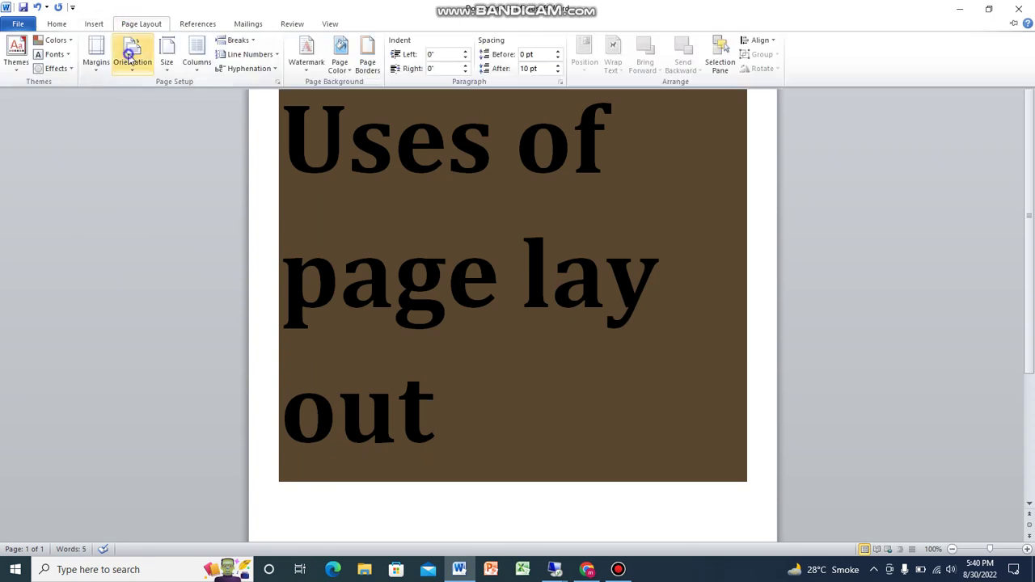
right_click(125, 55)
click(123, 57)
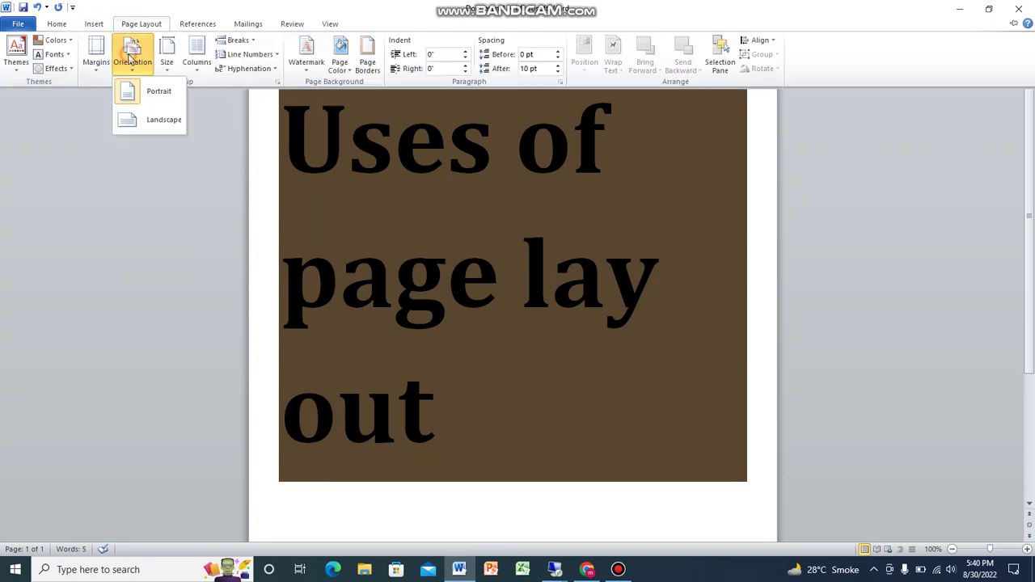
click(158, 99)
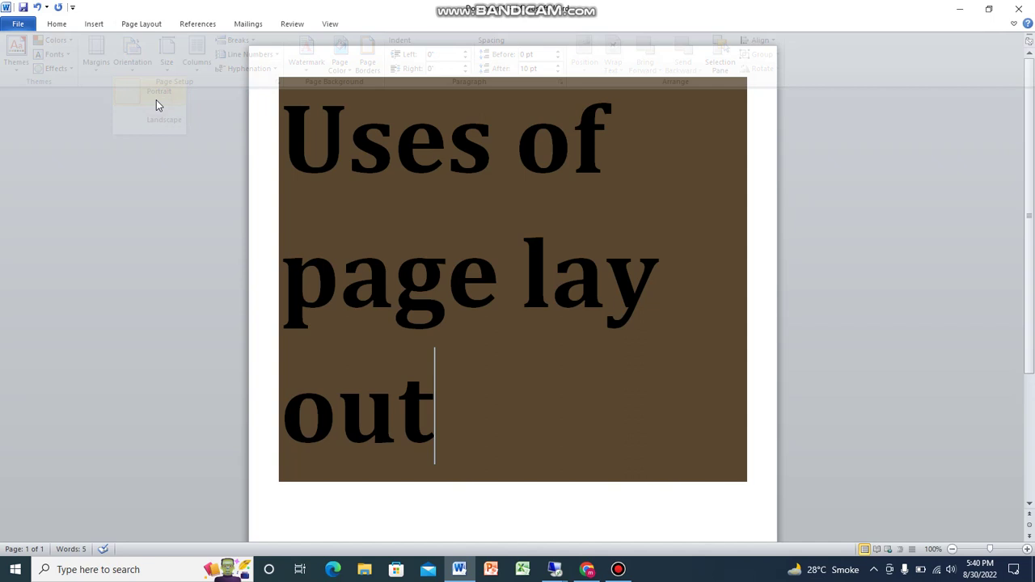
Step: Change the paper size to A4
click(144, 24)
click(166, 55)
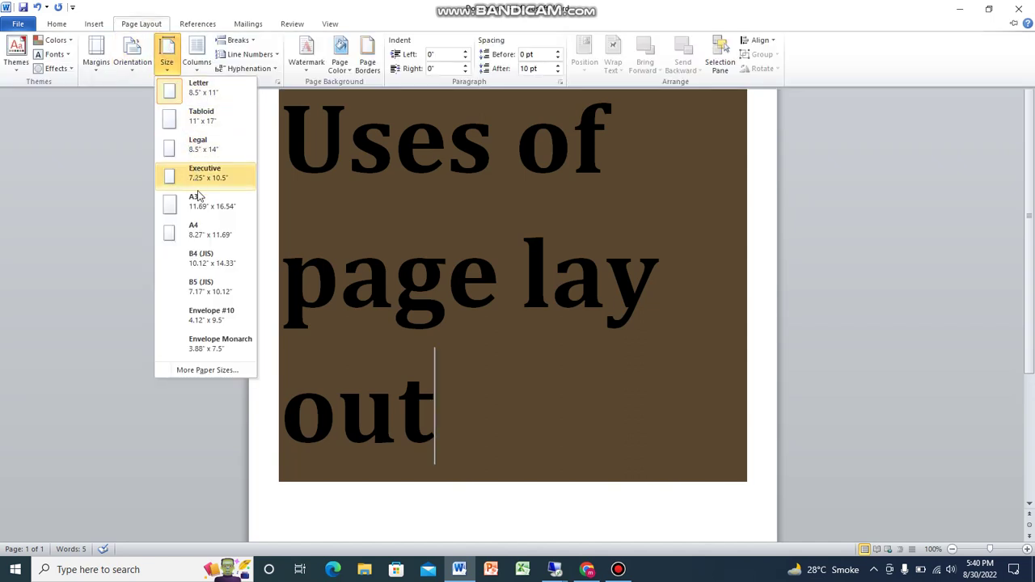
click(202, 230)
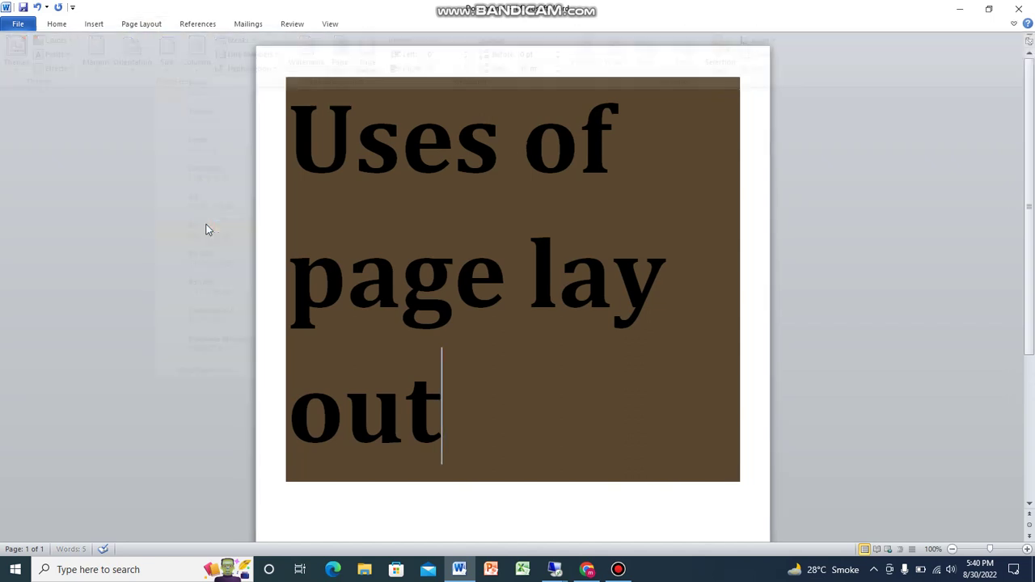
Step: Open the Page Color choices to preview a blue page background
click(153, 25)
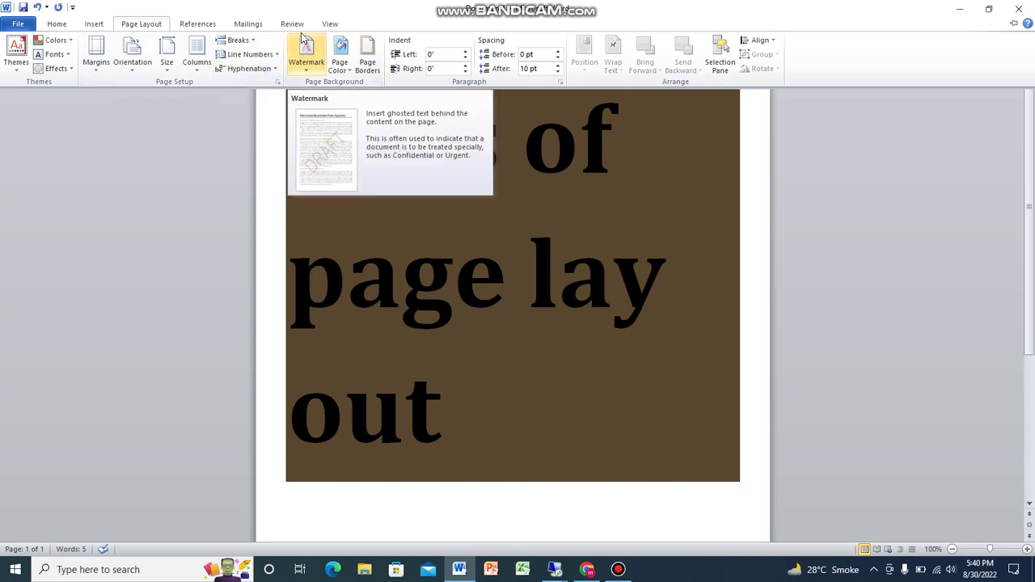
click(341, 71)
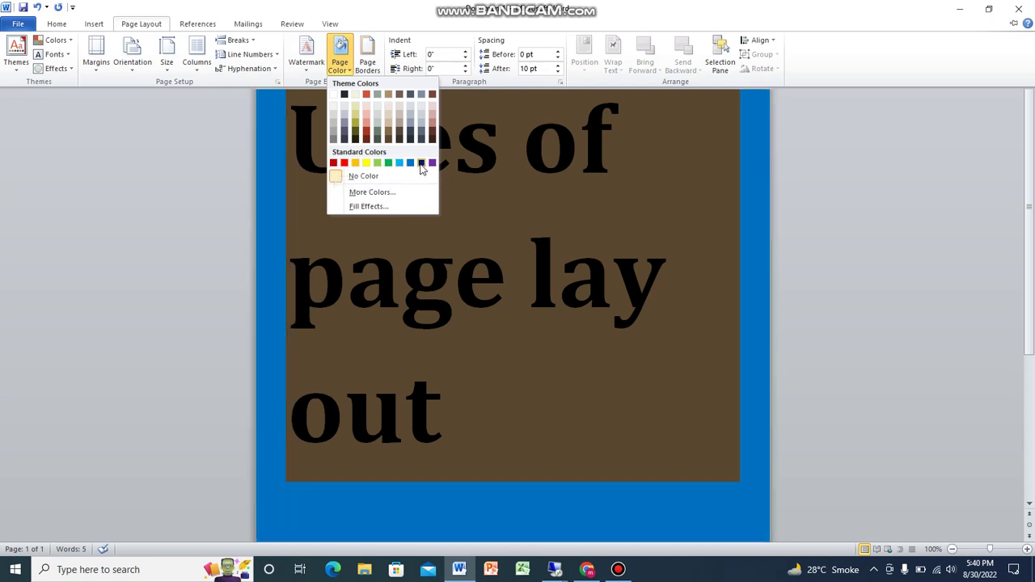
Step: Apply a dark blue page background colour
click(420, 164)
key(ctrl+F1)
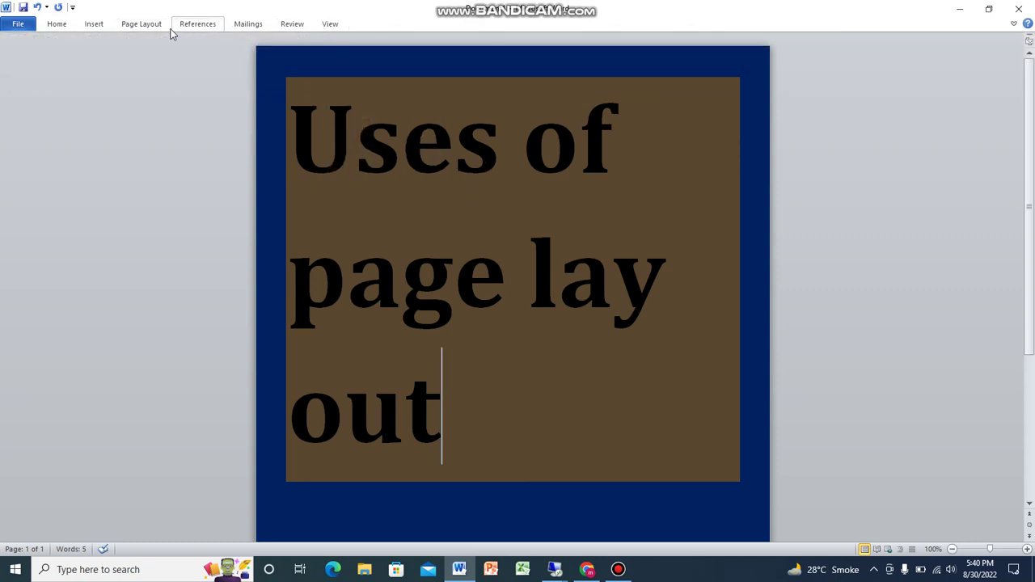
click(142, 23)
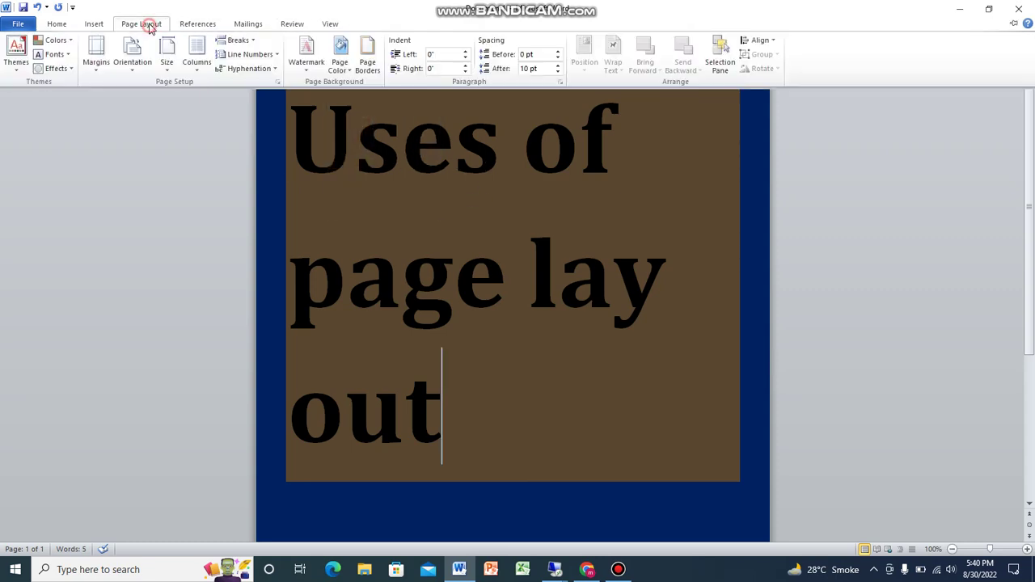
Step: Add a Box page border applied to the whole document
click(369, 61)
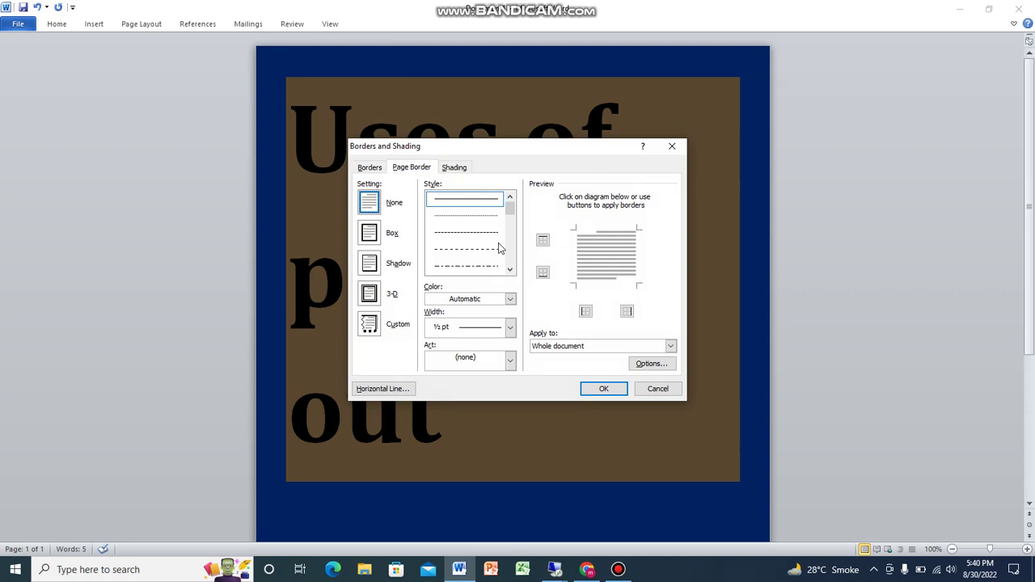
click(509, 270)
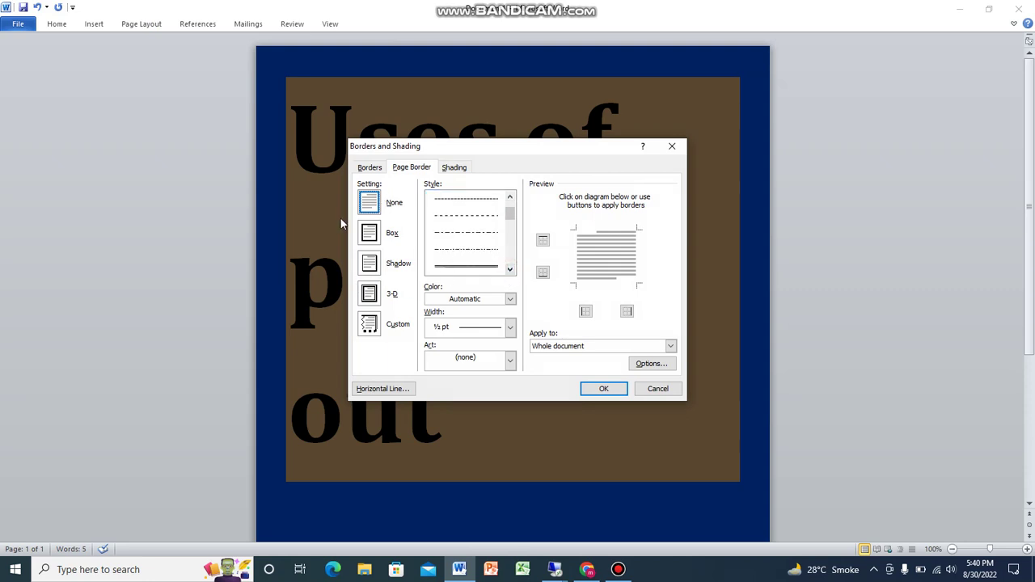
click(370, 232)
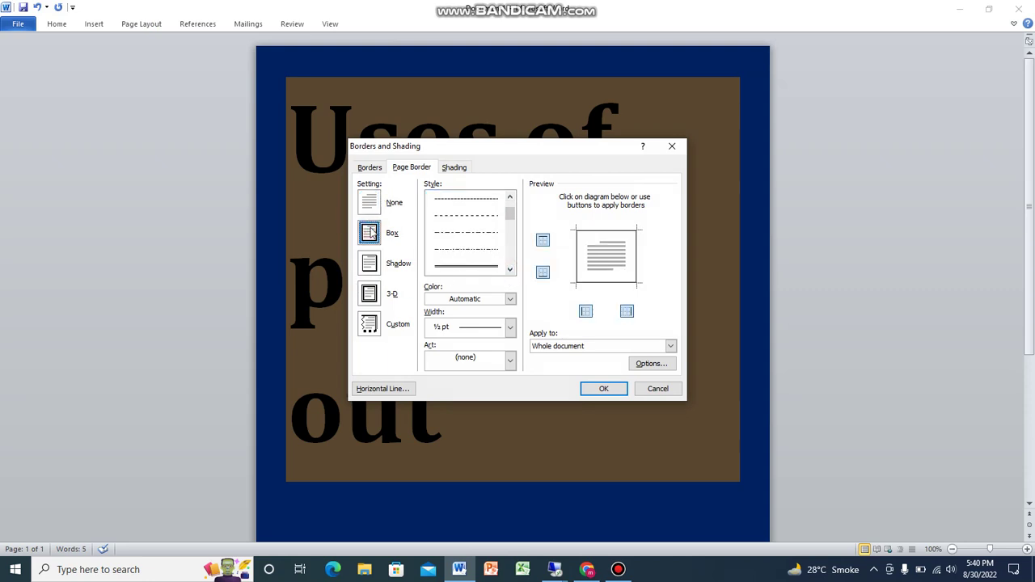
click(604, 389)
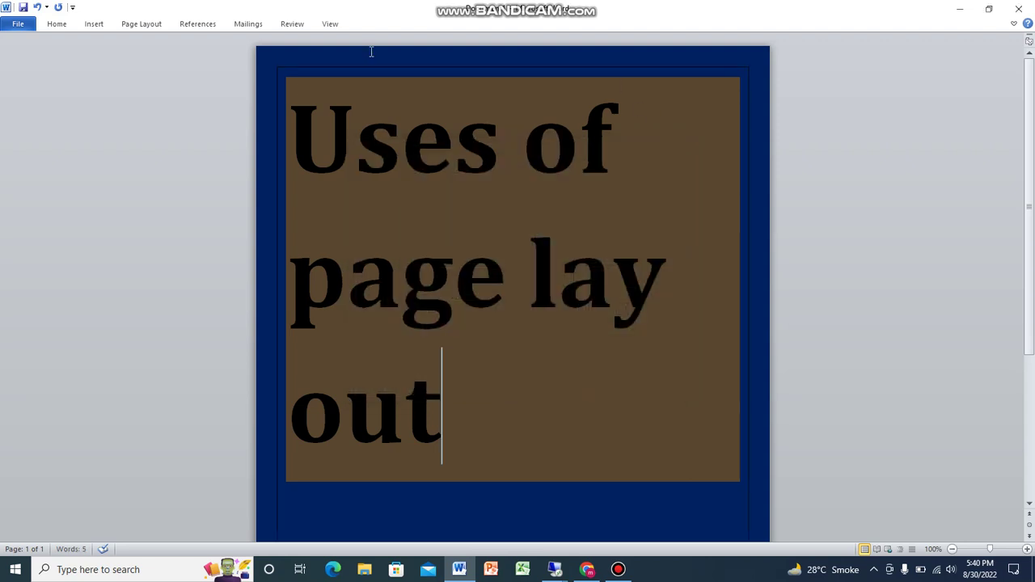
click(139, 23)
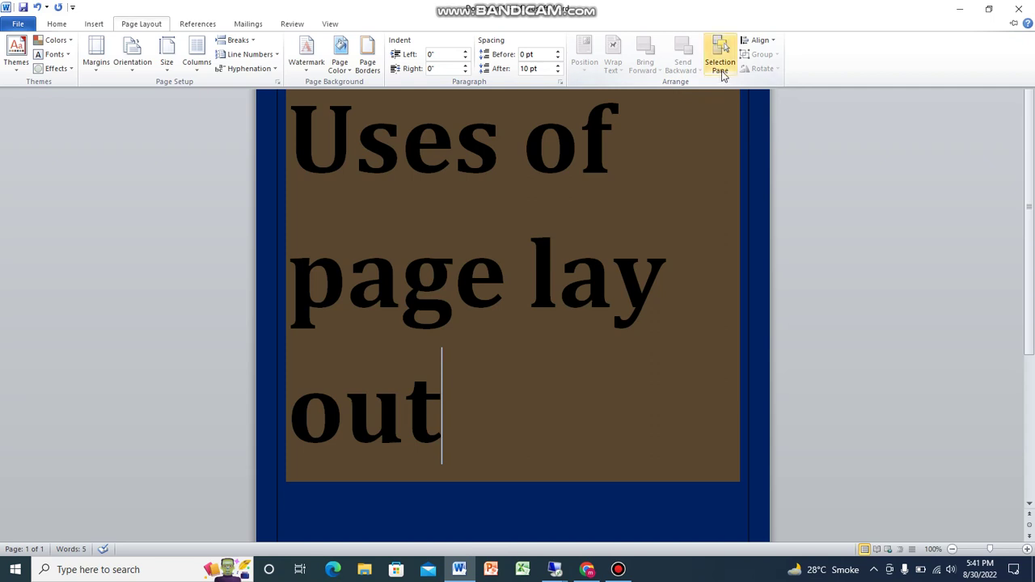
click(773, 41)
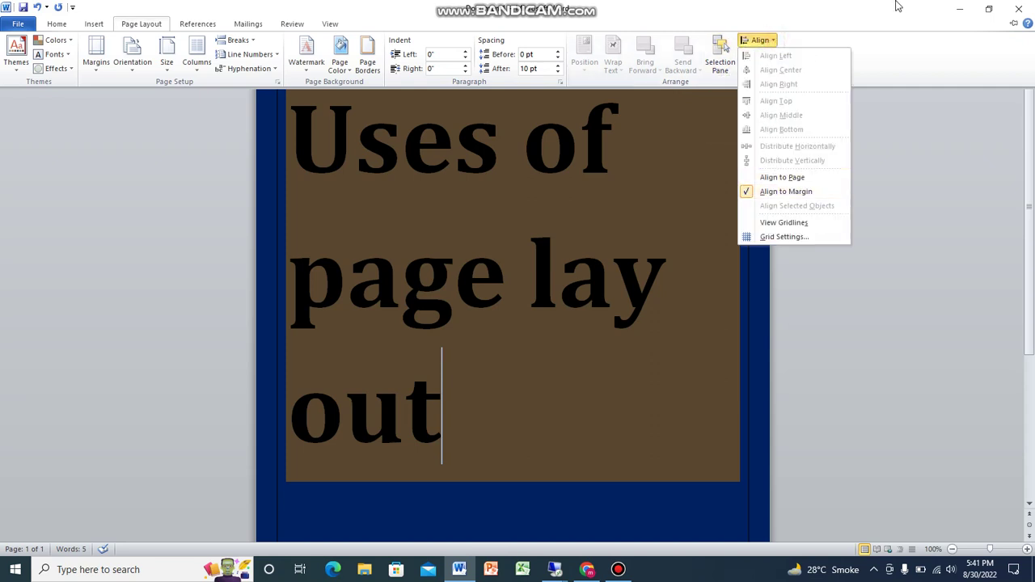
key(ctrl+F1)
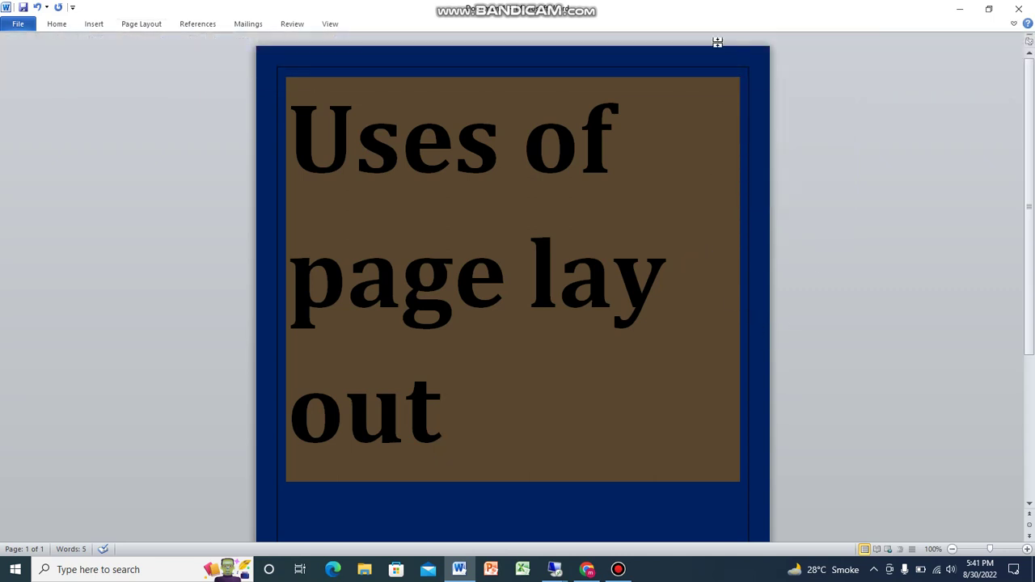
click(149, 24)
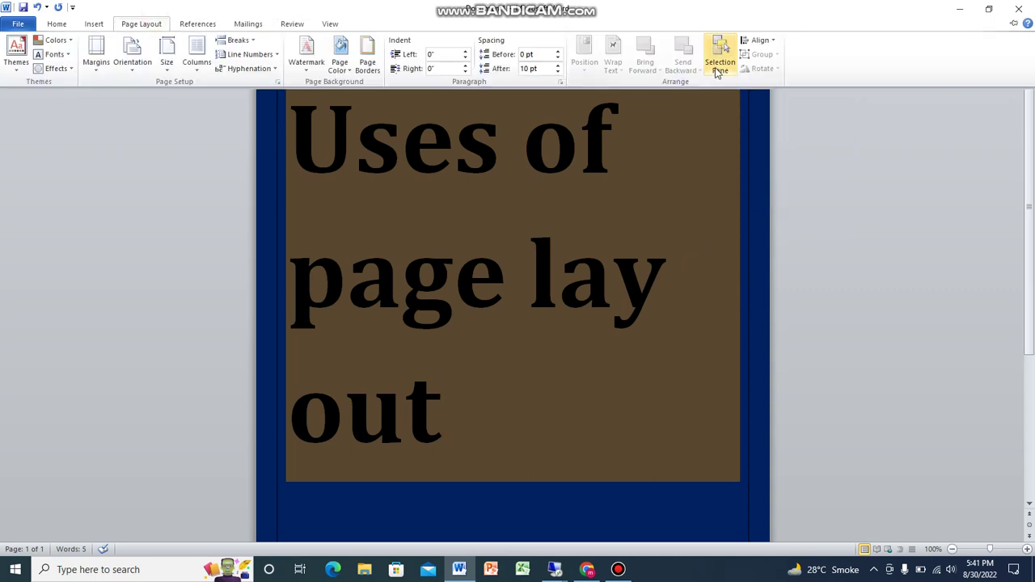
Step: Hide the Bandicam window and add the CONFIDENTIAL 1 watermark to the page
click(618, 570)
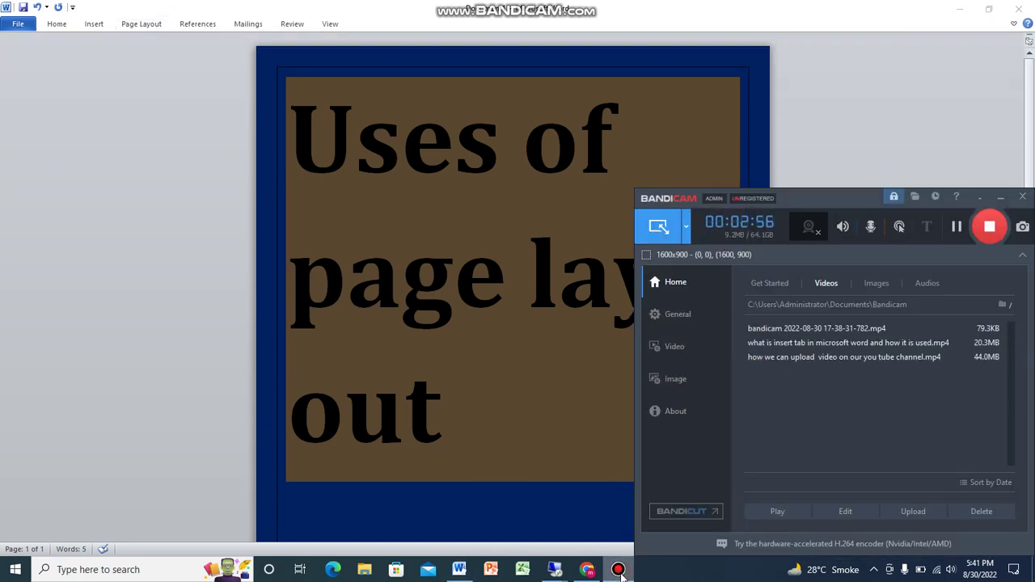
click(1000, 197)
click(145, 25)
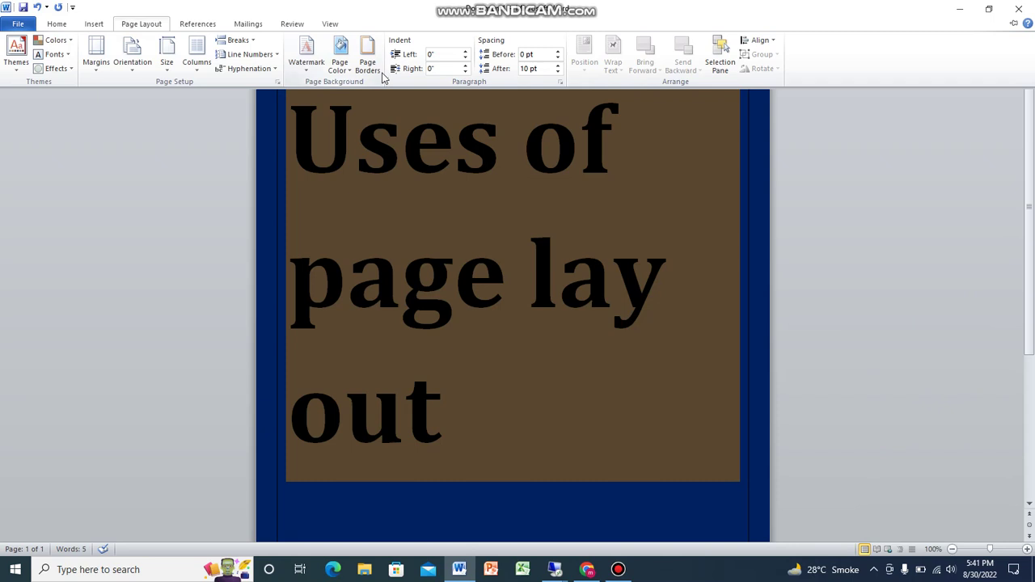
click(311, 55)
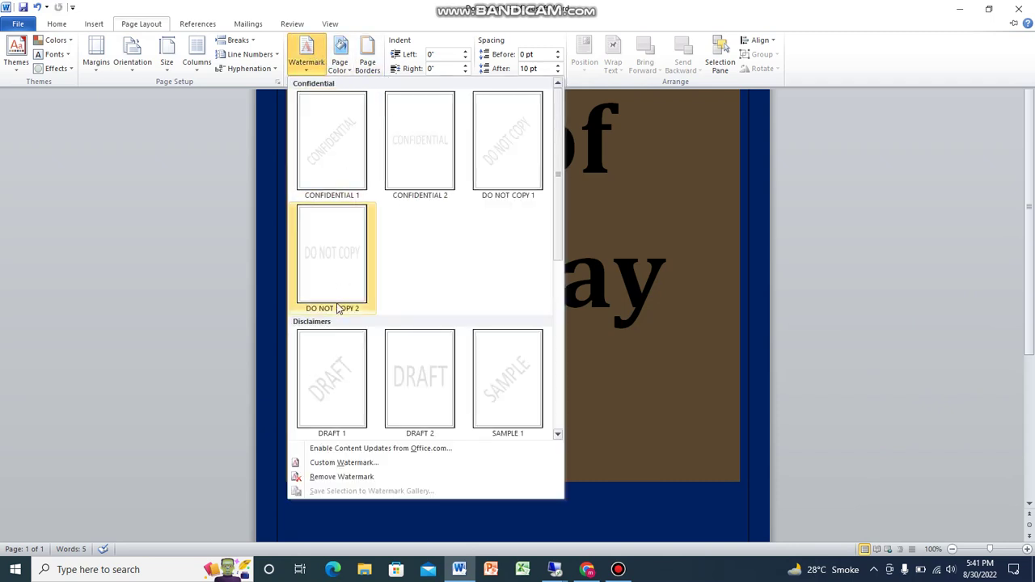
click(354, 122)
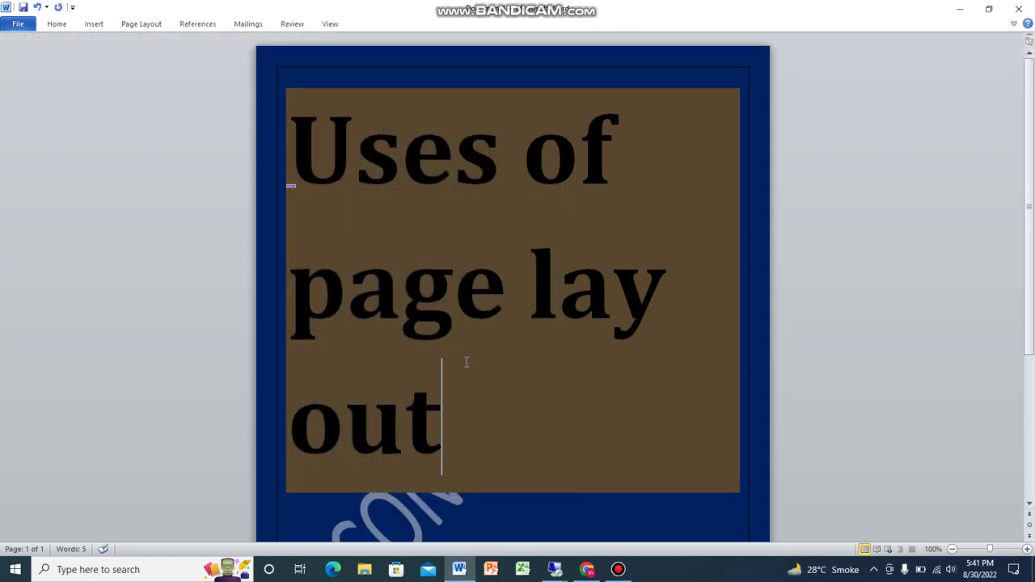
Step: Click into the title after 'Uses of' and scroll to check the watermark
click(655, 206)
scroll(568, 420, down, 3)
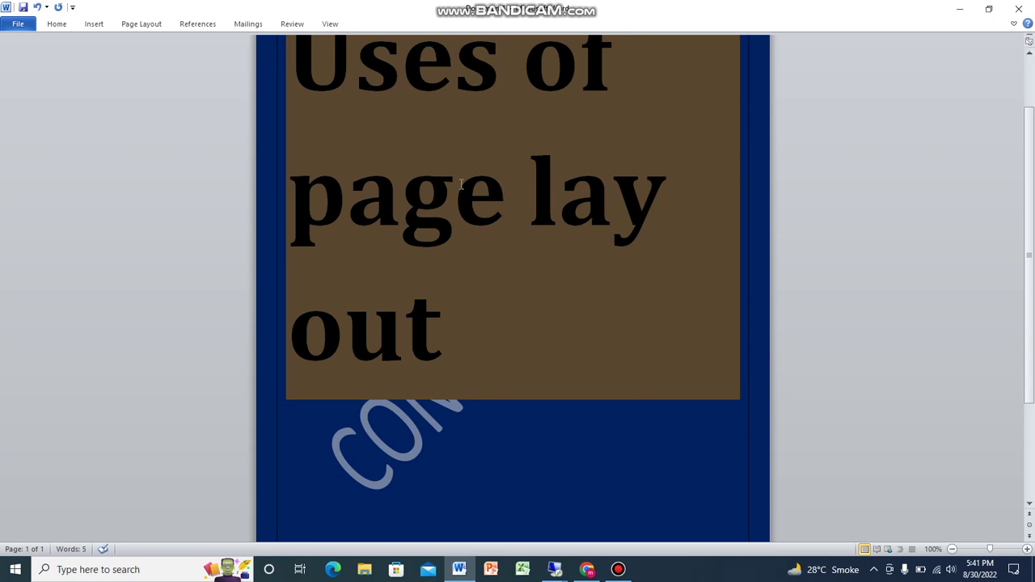
scroll(510, 231, up, 3)
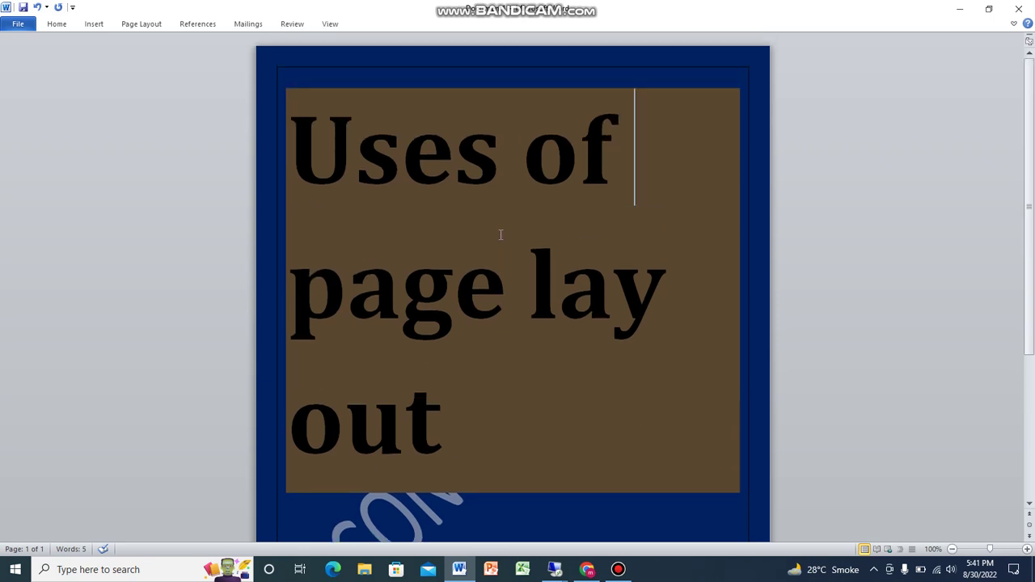
click(161, 26)
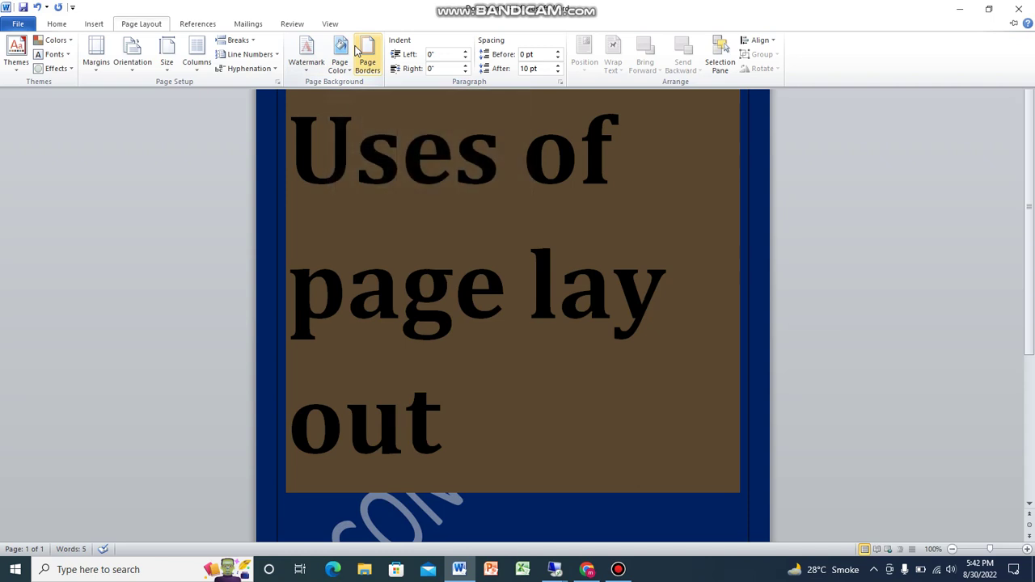
Step: Apply the built-in Elemental theme, turning the title block teal with white text
click(16, 50)
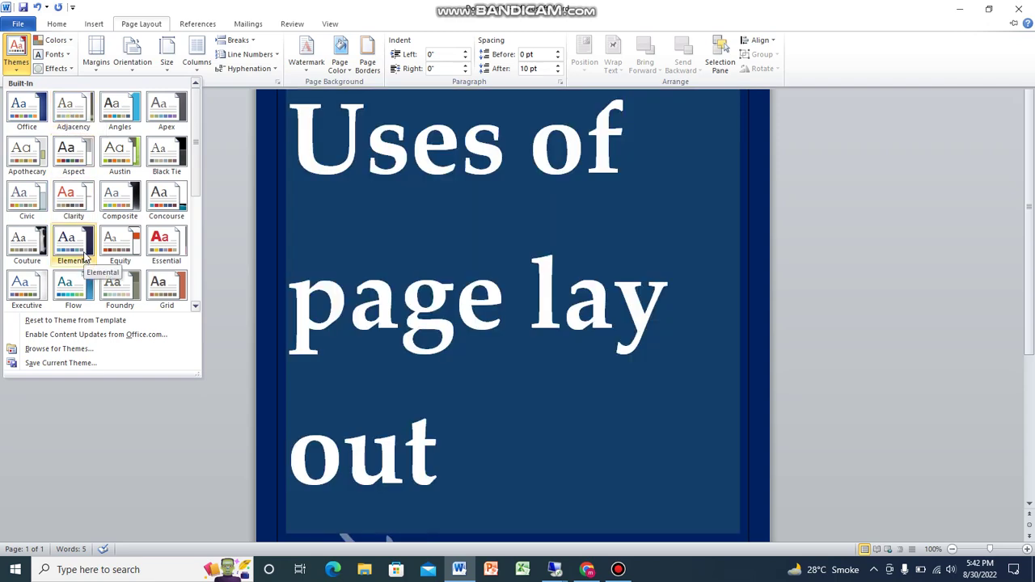
click(73, 288)
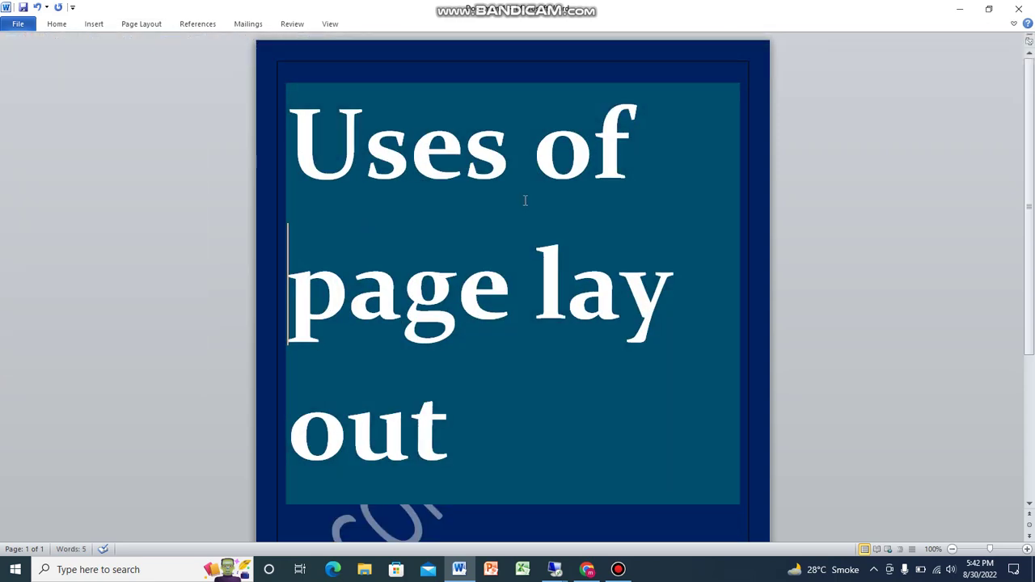
click(618, 570)
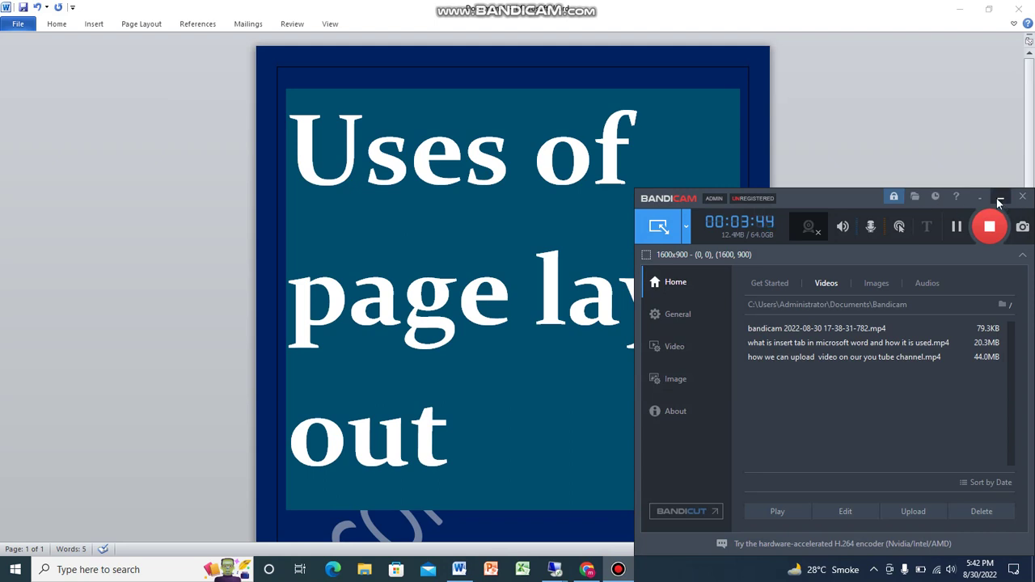
click(999, 199)
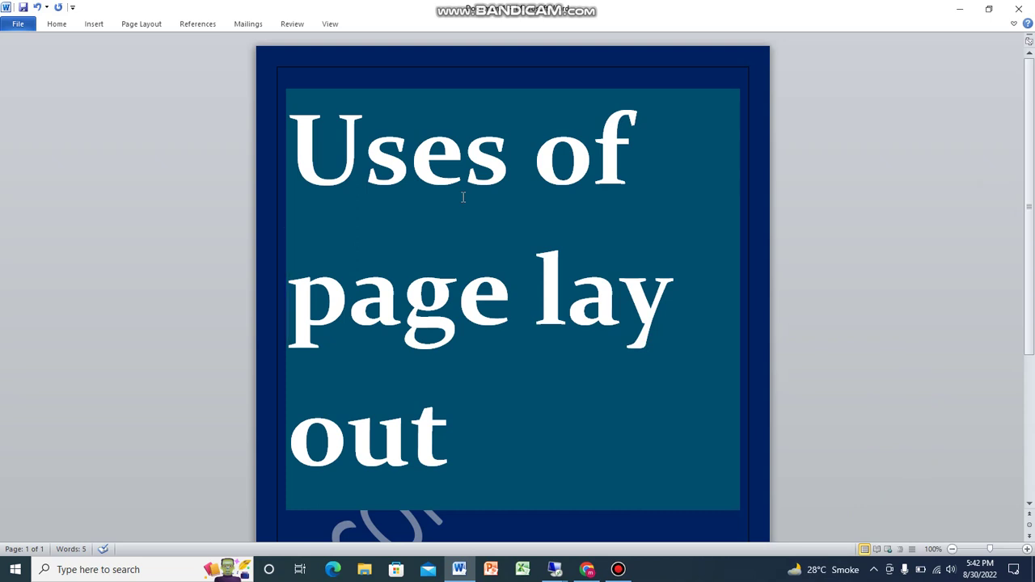
scroll(464, 197, down, 3)
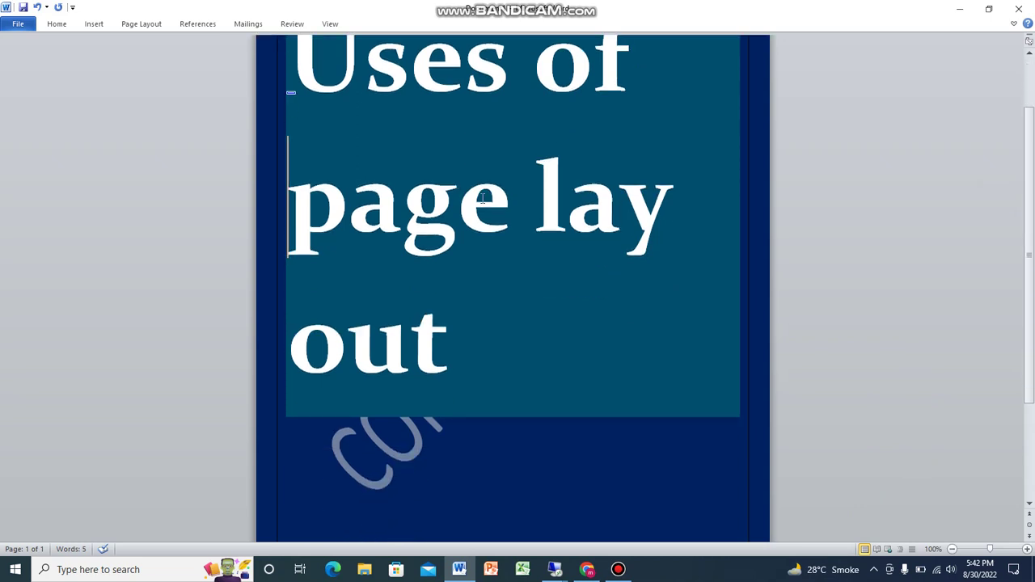
scroll(506, 230, up, 3)
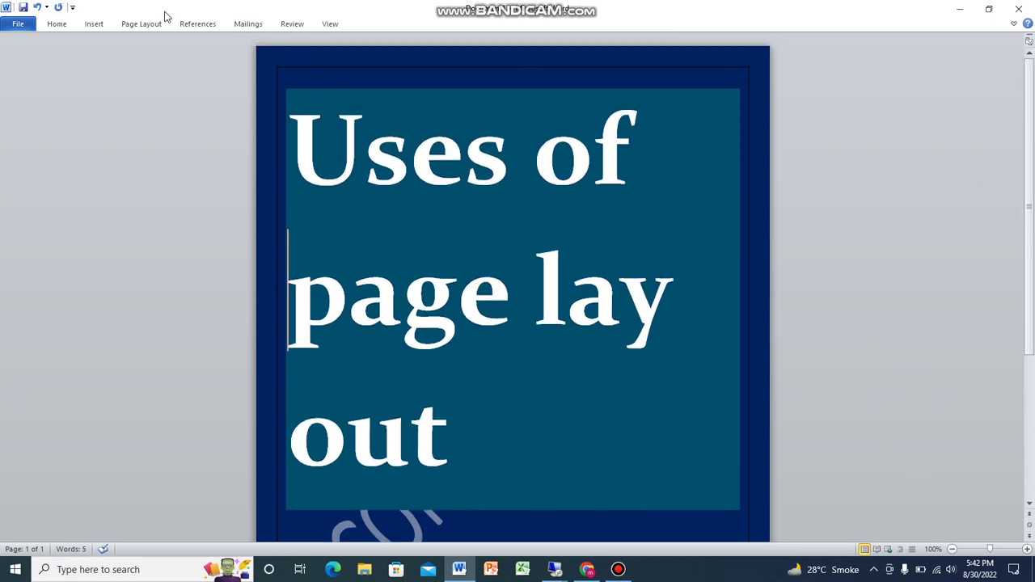
click(146, 28)
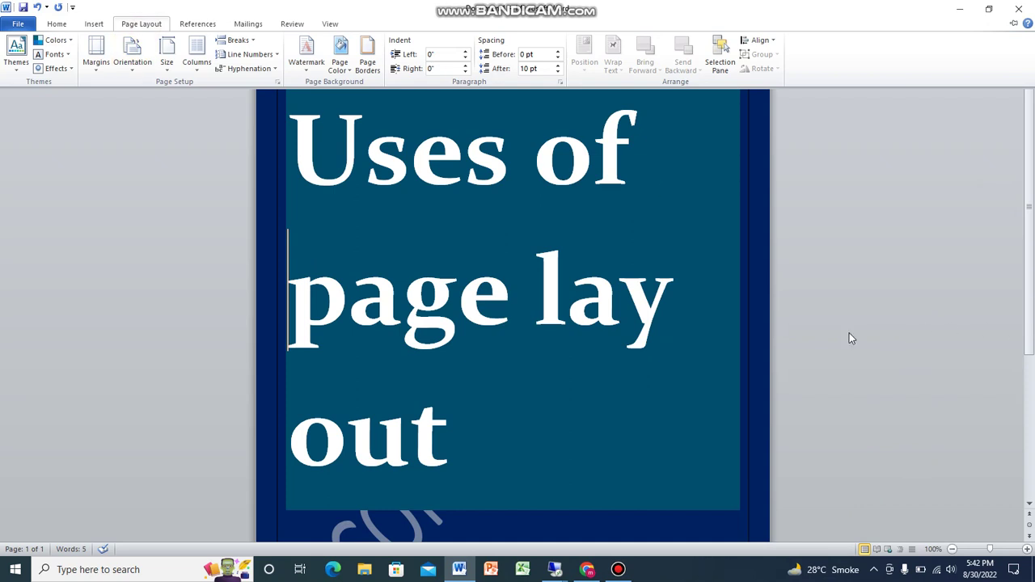
key(ctrl+F1)
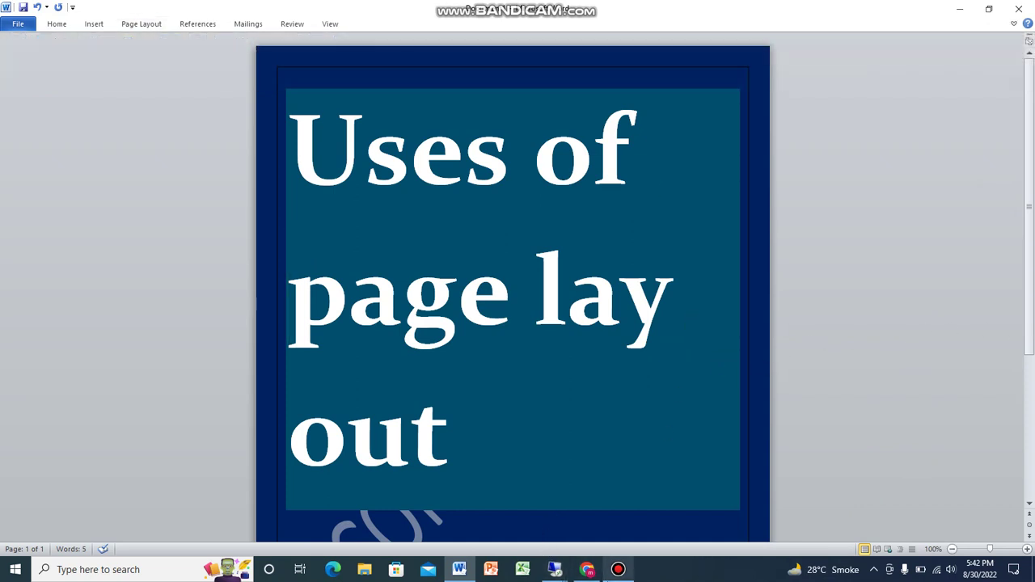
click(608, 575)
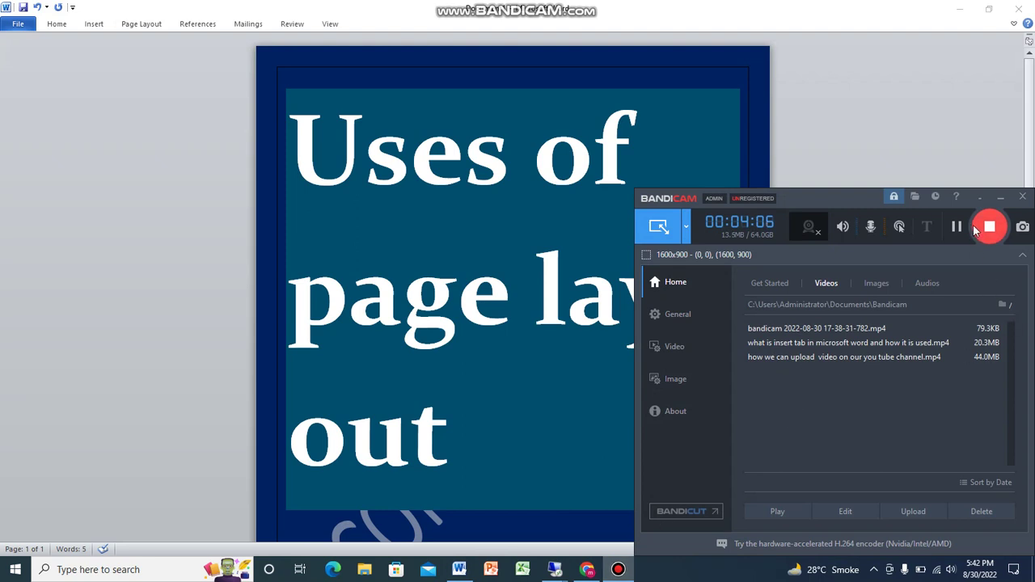